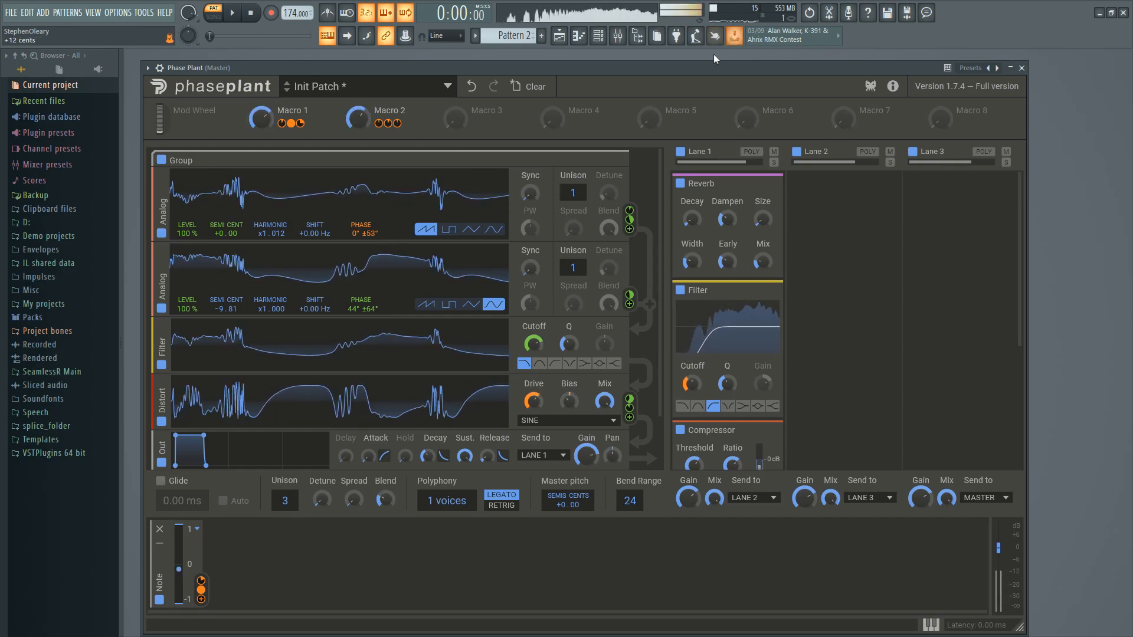
drag(708, 177, 857, 257)
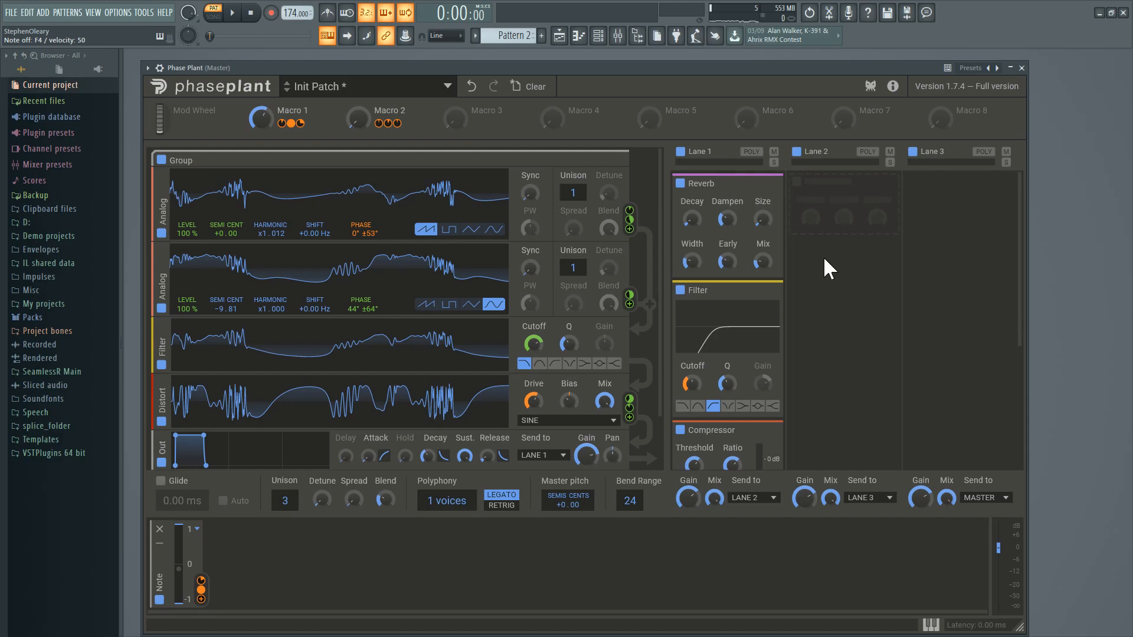
drag(824, 260, 443, 253)
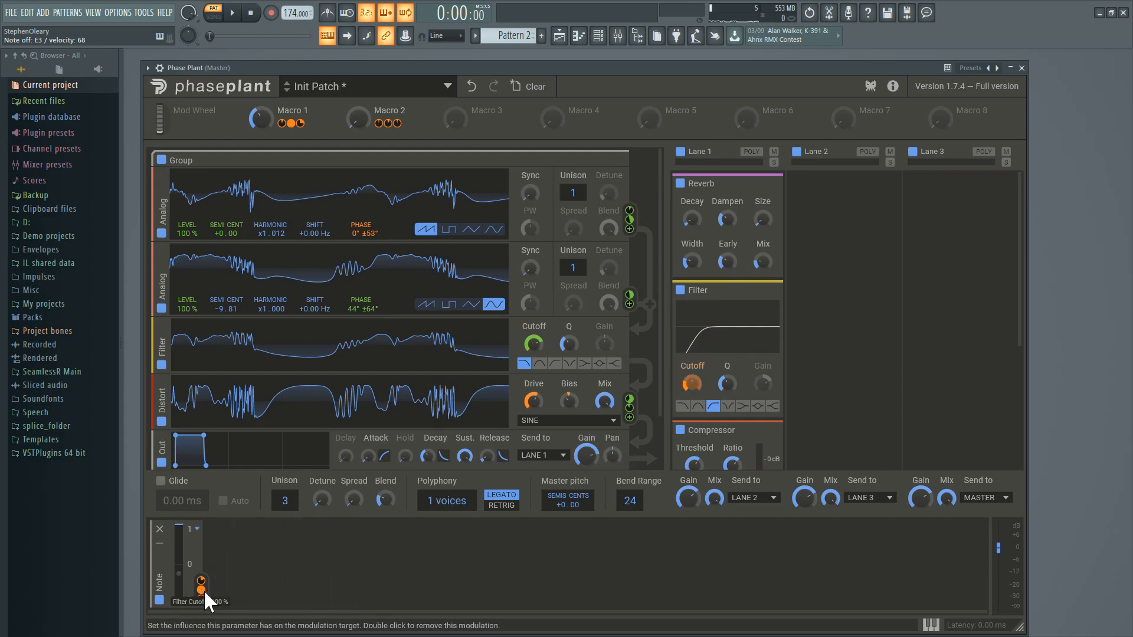
mouse_move(200, 581)
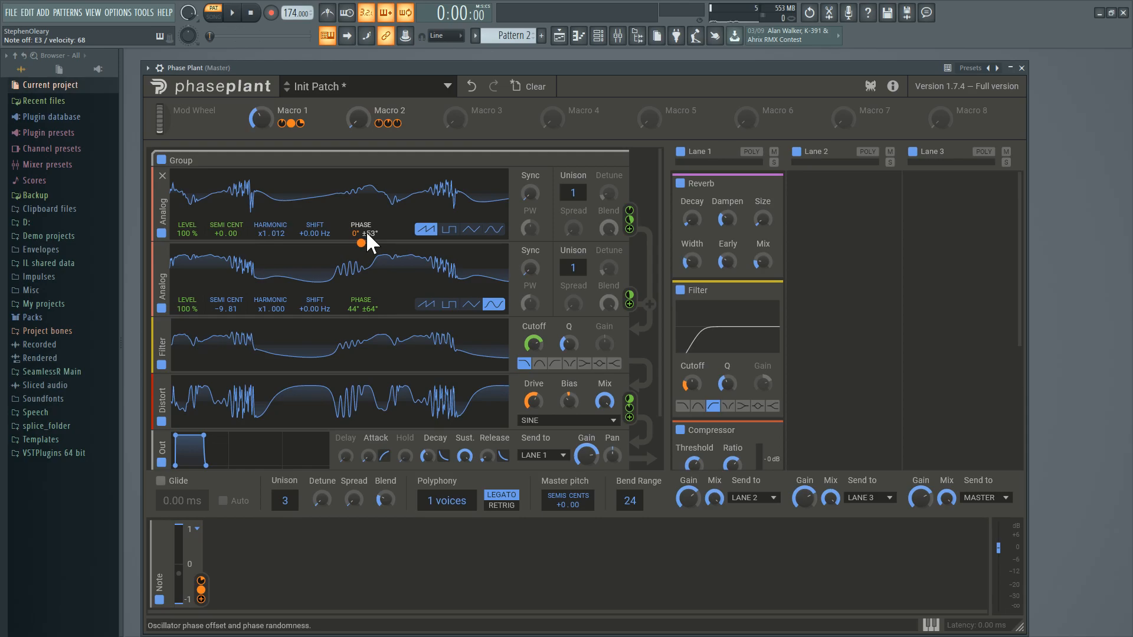
Step: Save the project
key(ctrl+s)
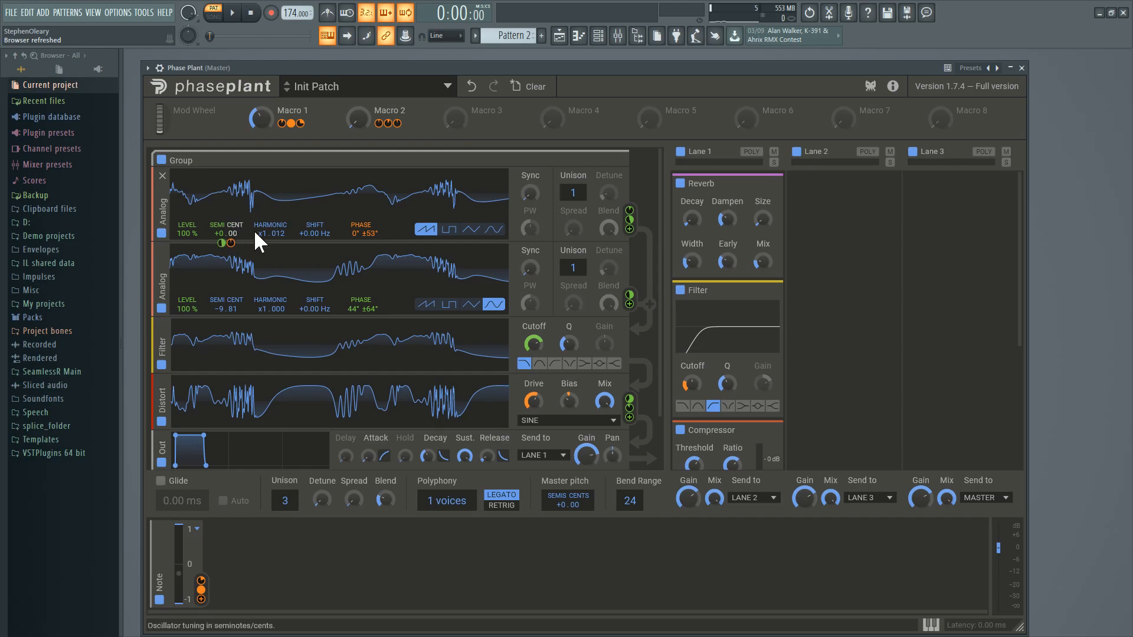
Step: Add a second Phase Plant instance and place its window in front of the existing one
middle_click(999, 27)
drag(248, 387, 999, 54)
drag(482, 141, 581, 68)
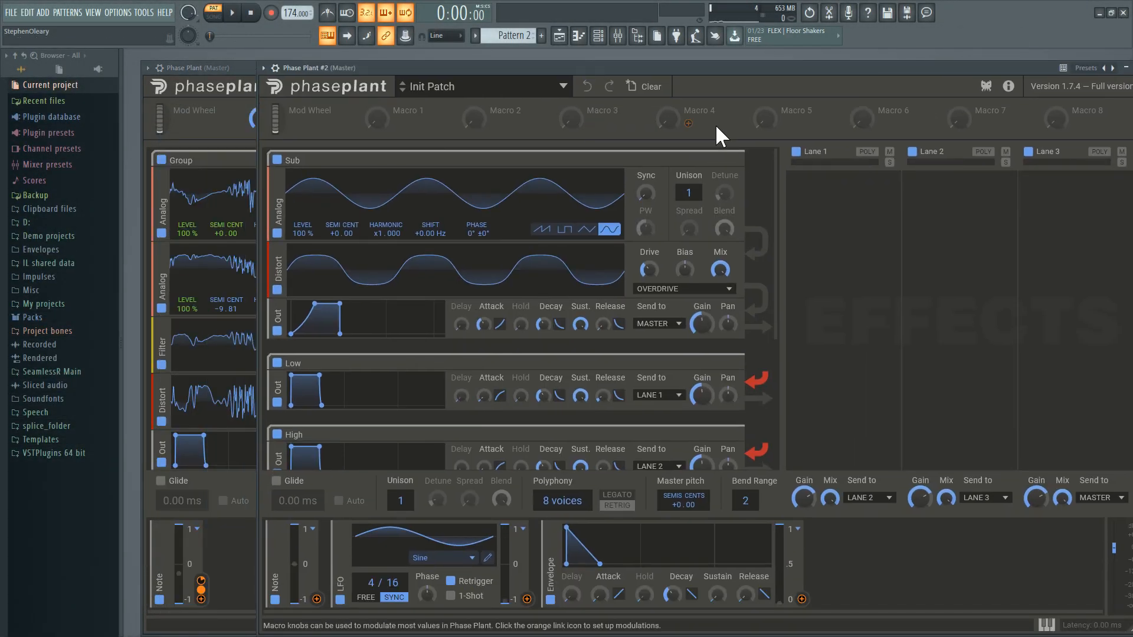
Step: Clear the second instance's patch and add an Analog oscillator to it
click(646, 86)
click(619, 207)
click(637, 246)
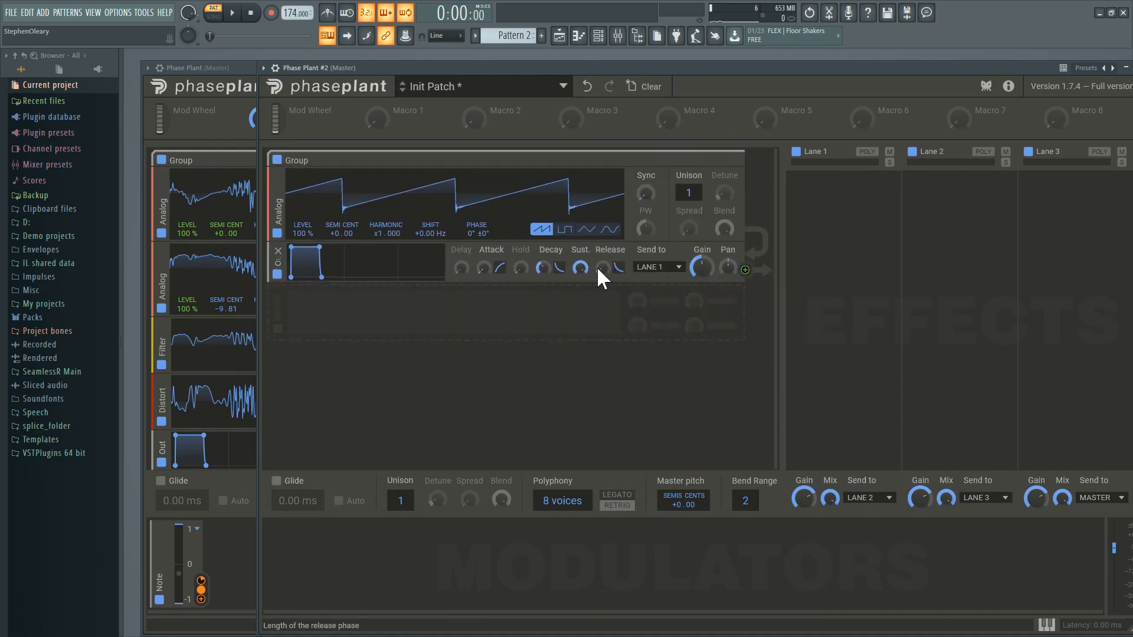
Step: Add a second Analog oscillator below the output module and set both oscillators to a sine wave
click(582, 311)
click(607, 355)
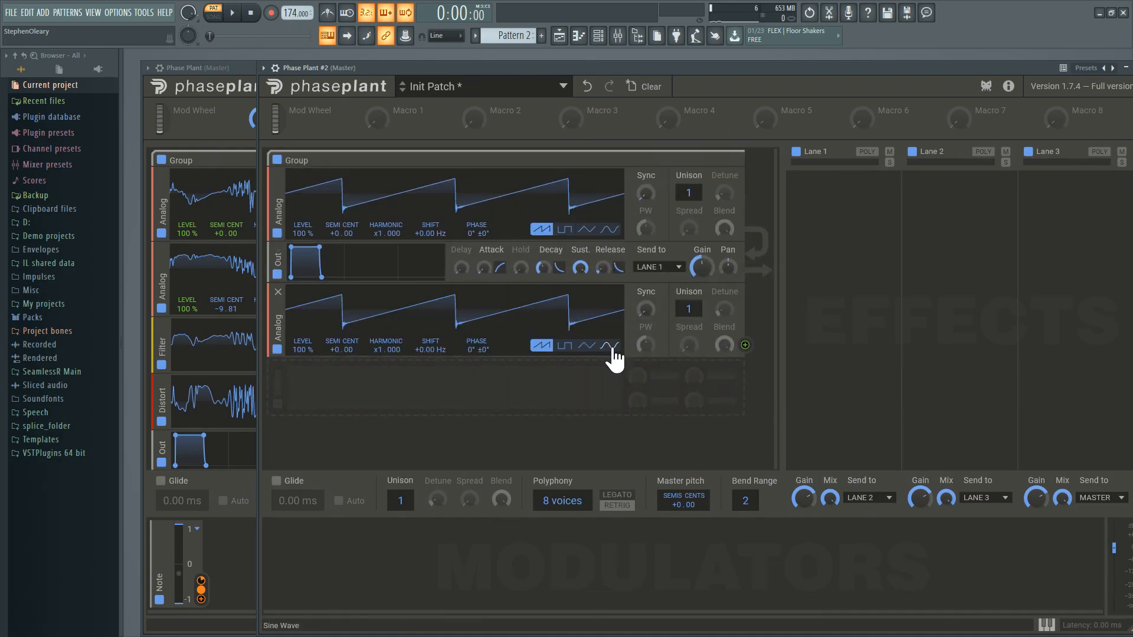
click(609, 346)
click(609, 229)
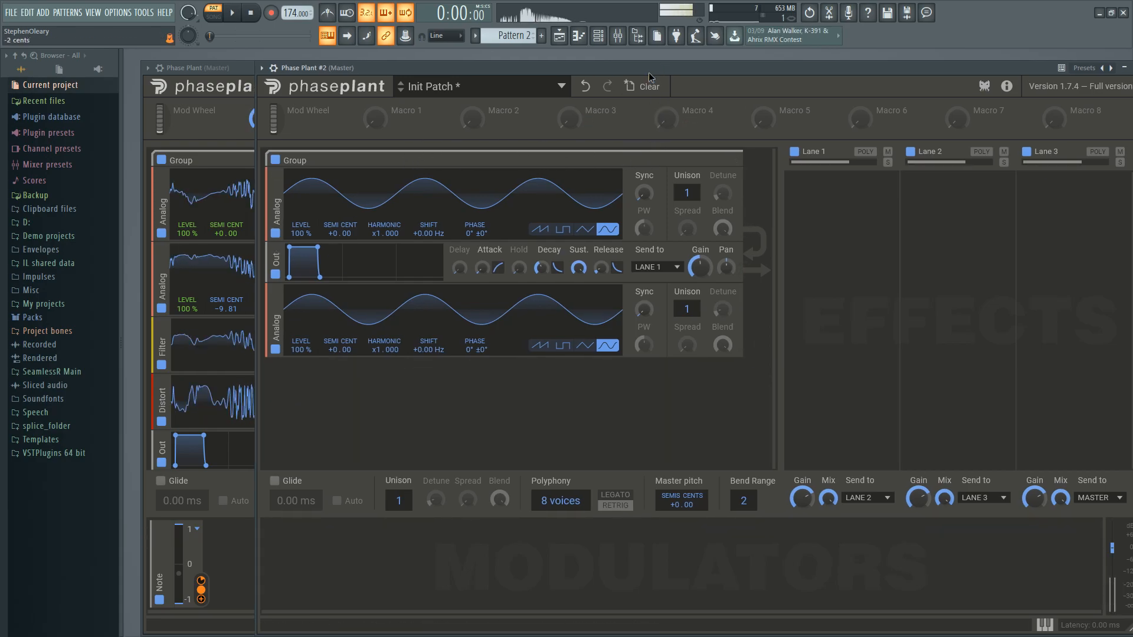
Step: Modulate the upper oscillator's pitch with the lower oscillator's output and set the lower oscillator's tuning to -3.49 semitones
drag(649, 71, 656, 53)
drag(492, 51, 759, 297)
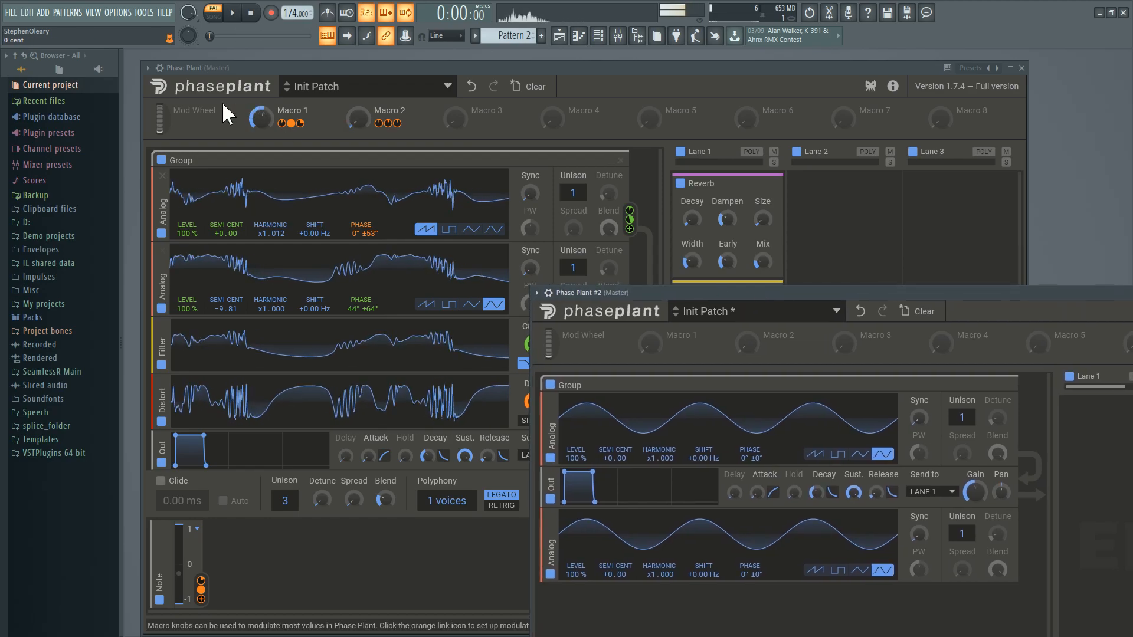
drag(667, 289, 328, 50)
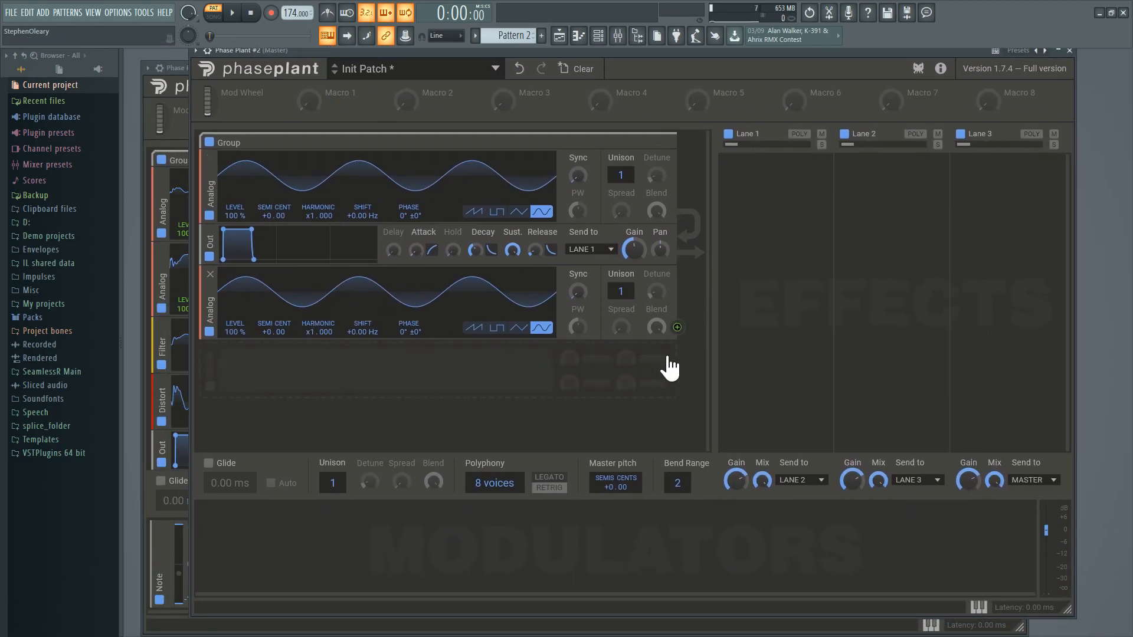
drag(677, 328, 273, 225)
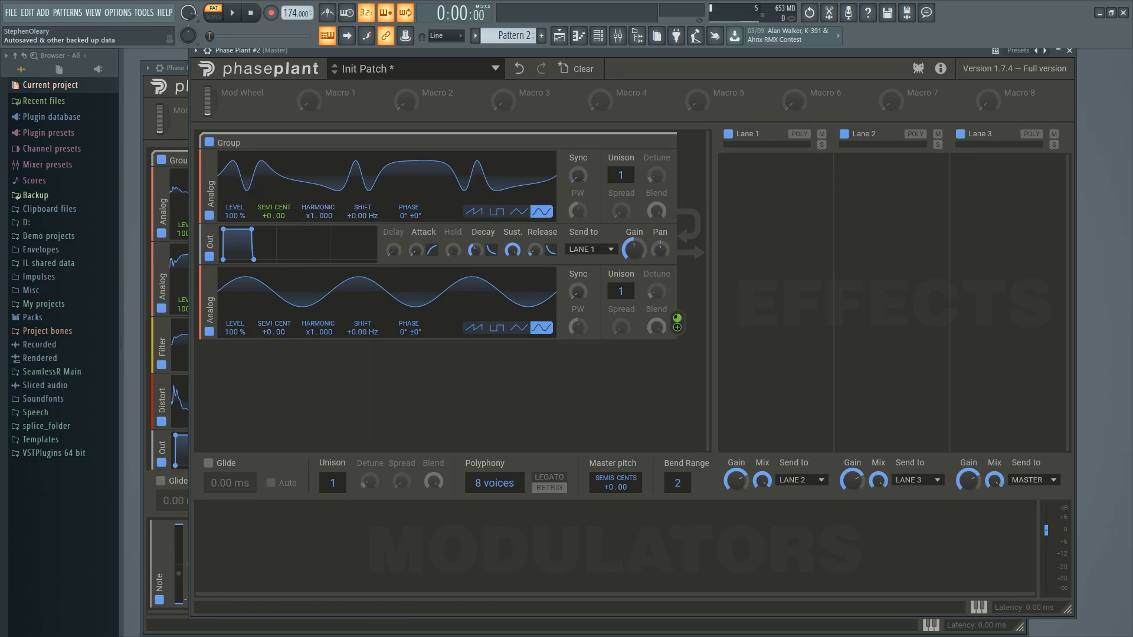
drag(277, 332, 277, 454)
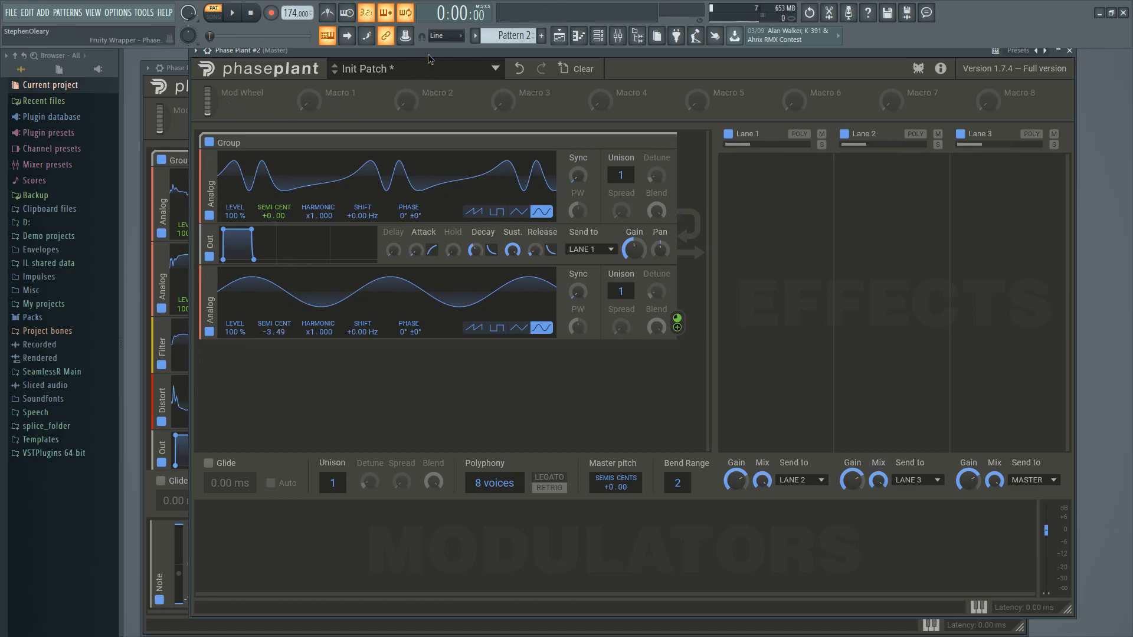
Step: Close the second Phase Plant window and reposition the original instance's window in the workspace
drag(428, 54, 435, 120)
click(1075, 115)
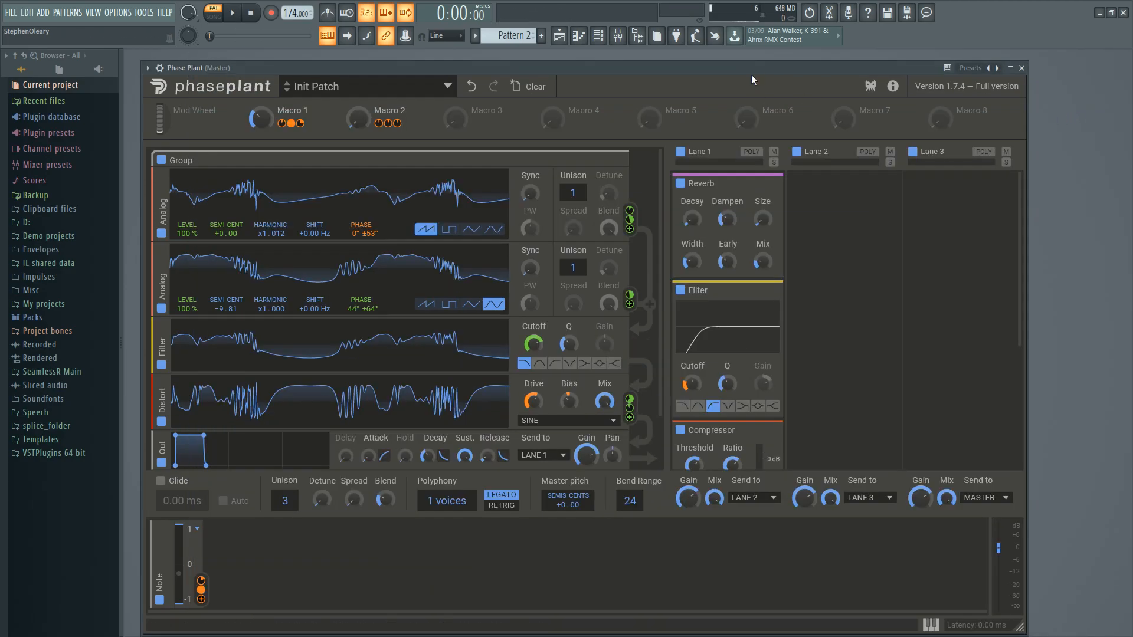
drag(750, 75, 797, 76)
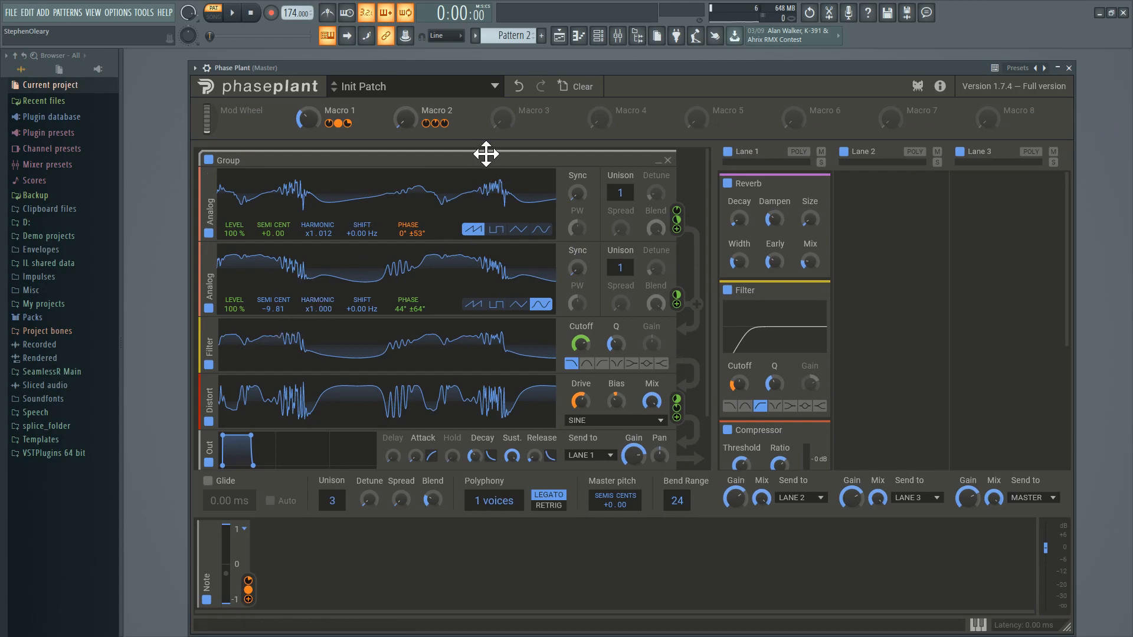
drag(497, 72, 492, 60)
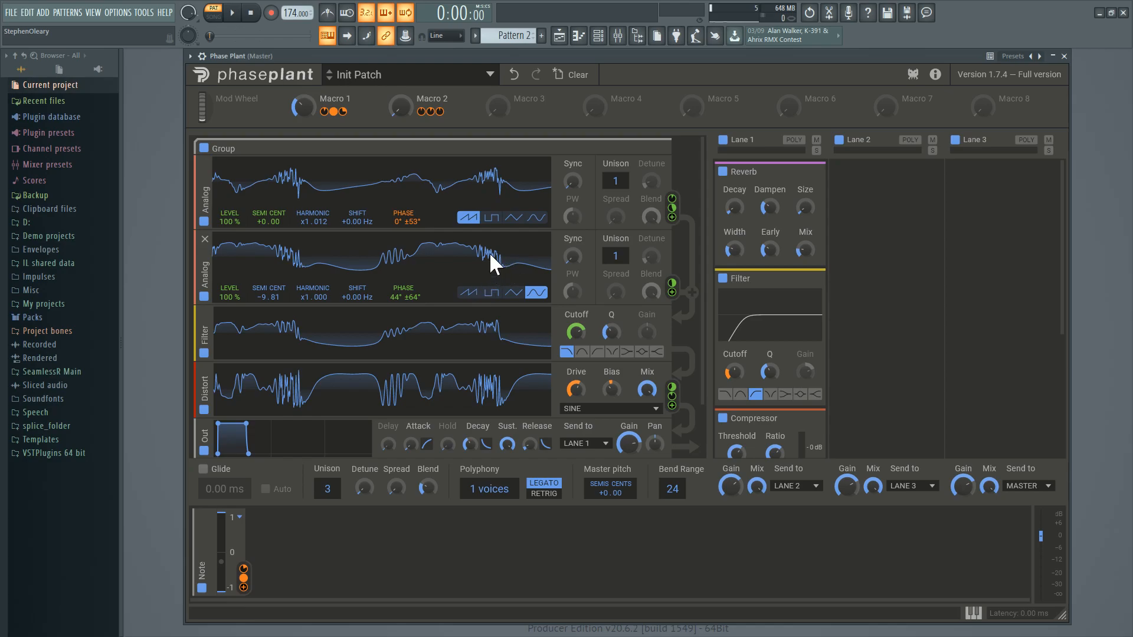
scroll(490, 249, down, 1)
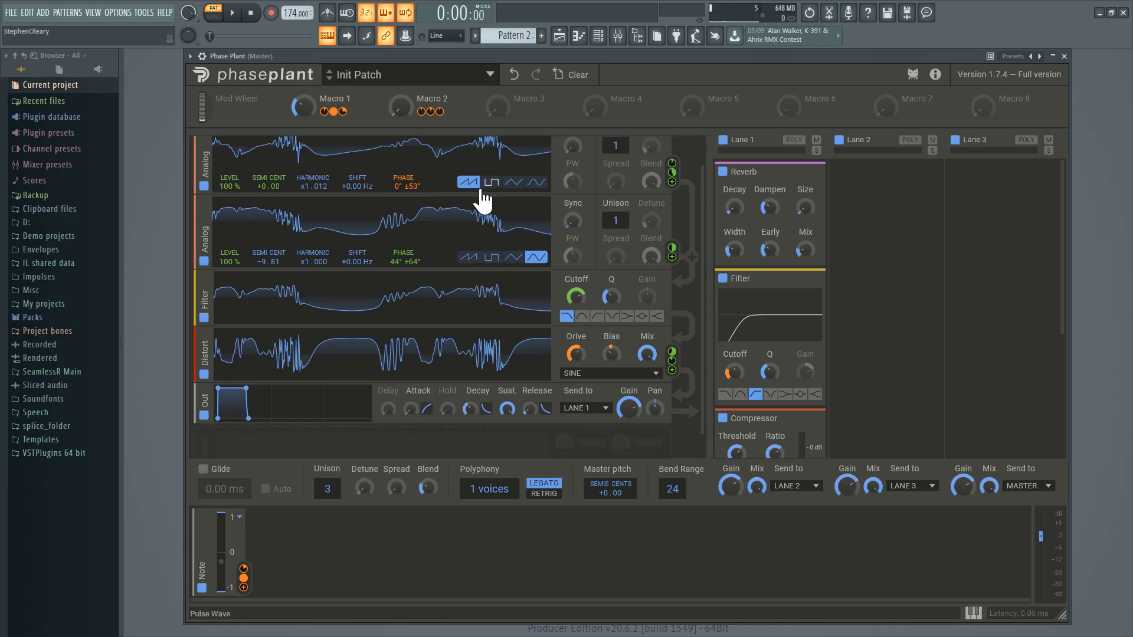
scroll(483, 164, up, 1)
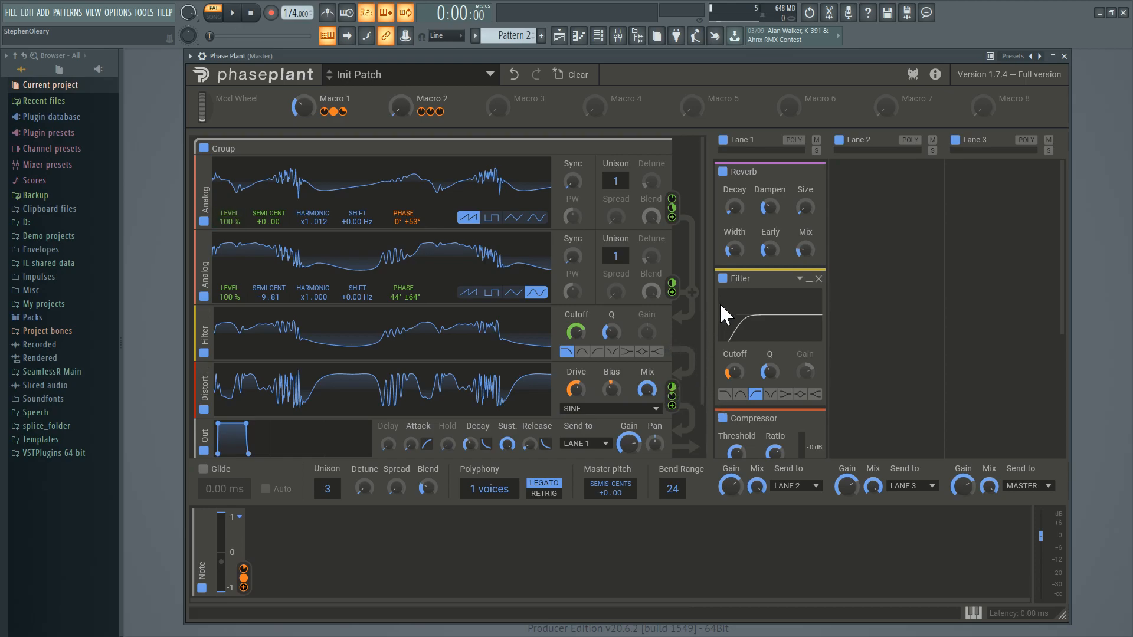
mouse_move(671, 388)
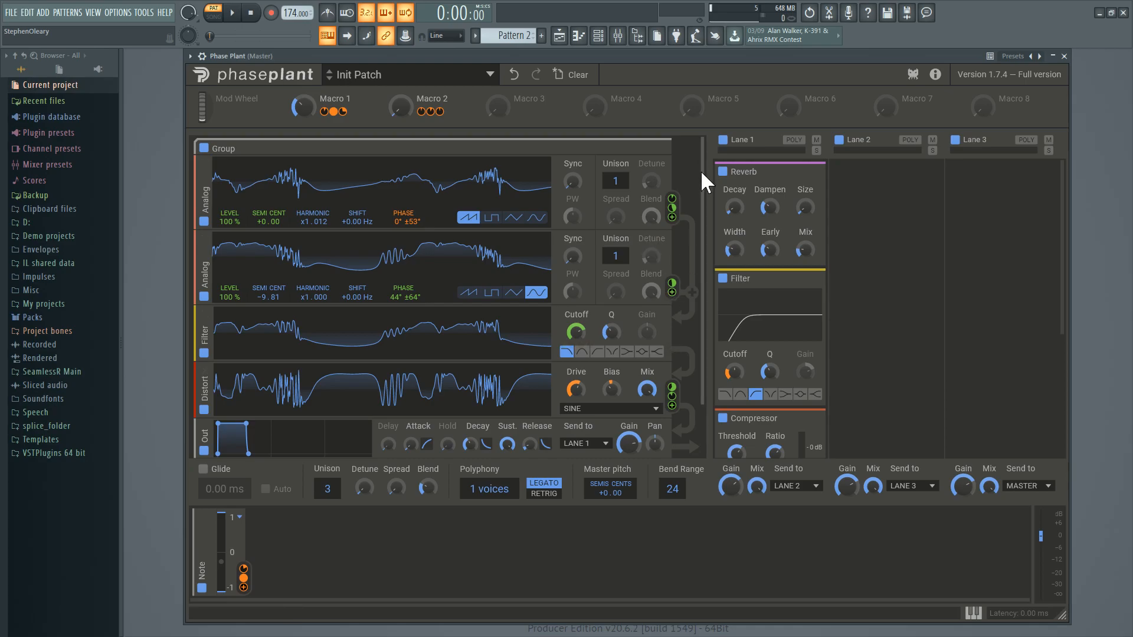
mouse_move(701, 180)
mouse_down()
mouse_move(704, 214)
mouse_move(703, 184)
mouse_up()
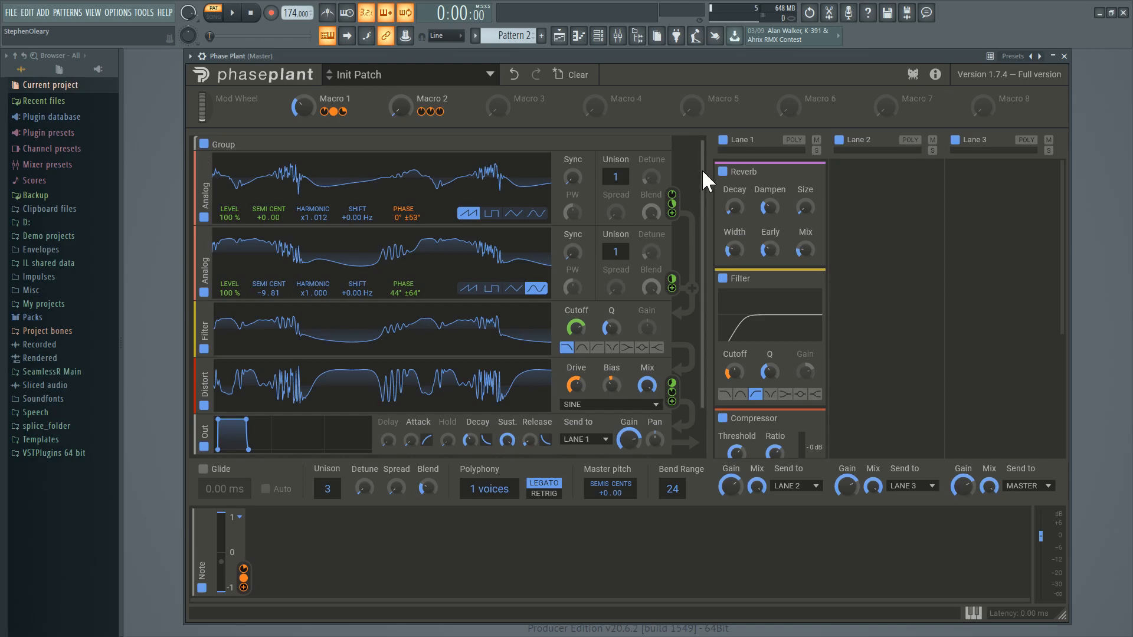
drag(702, 176, 704, 170)
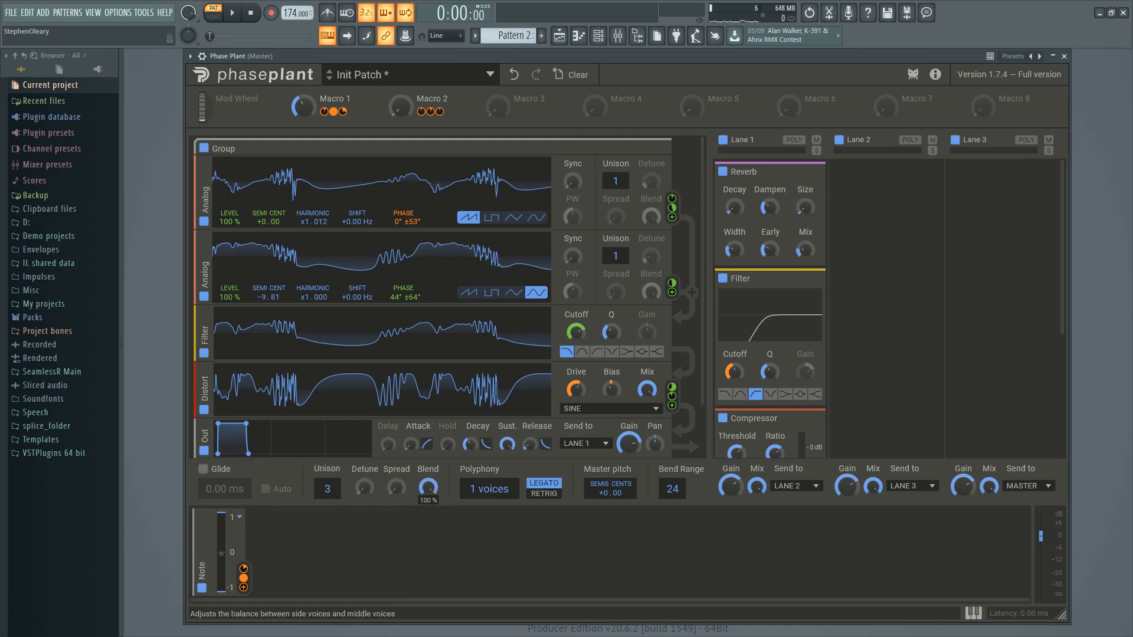
Step: Lower the patch's global unison blend
drag(433, 492, 433, 513)
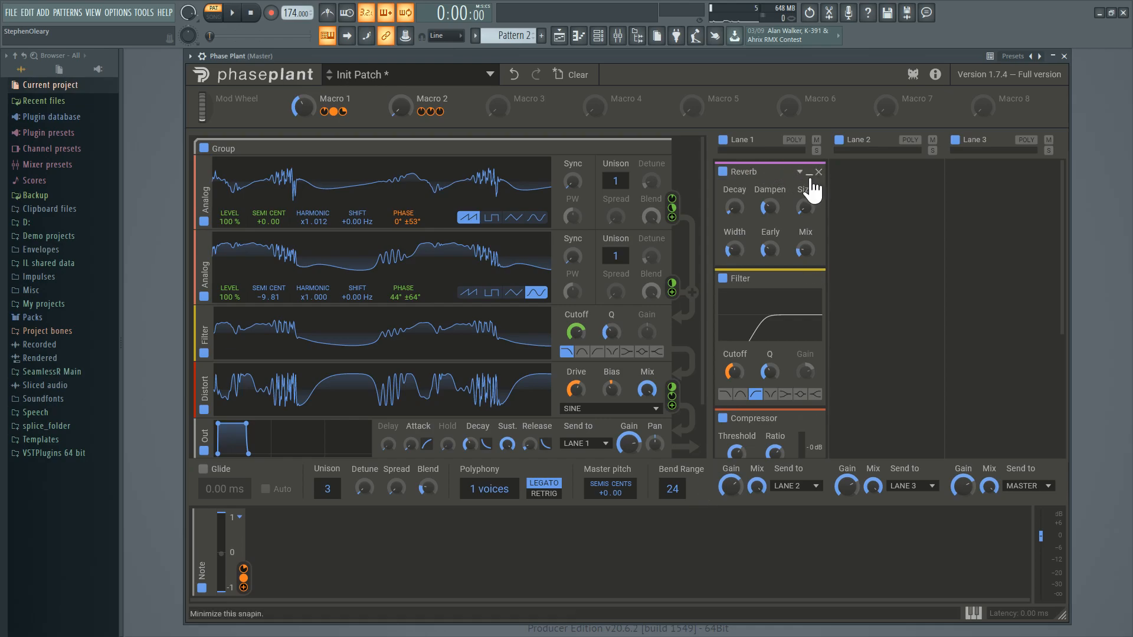
Step: Collapse the Reverb effect in Lane 1, keep the Filter below it expanded, and shift the plugin window slightly
click(800, 172)
click(809, 192)
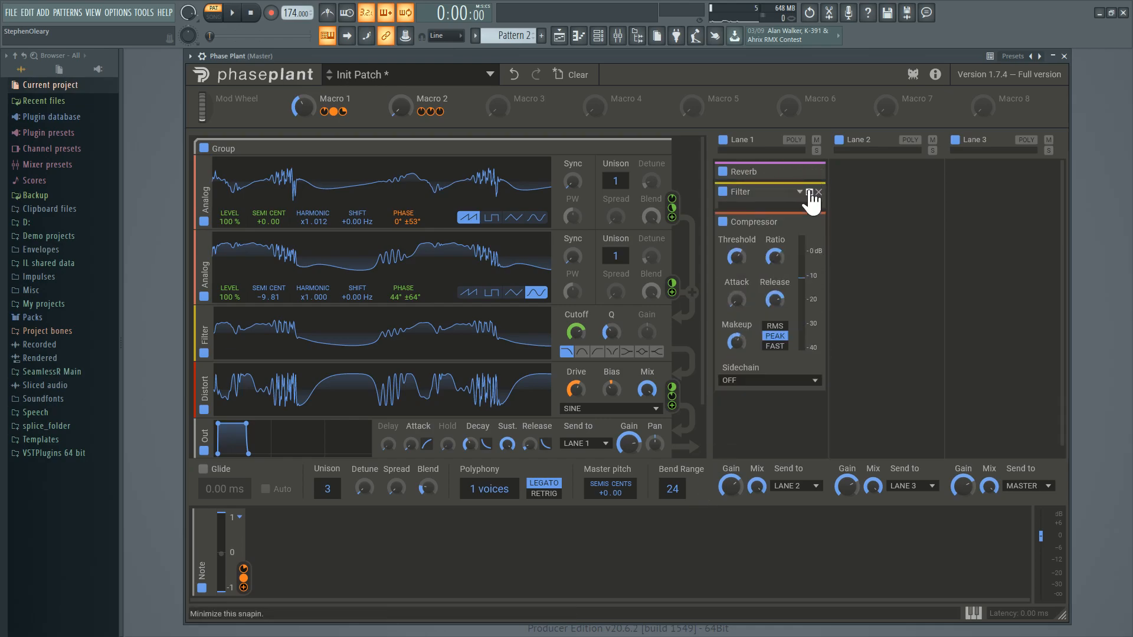
click(809, 192)
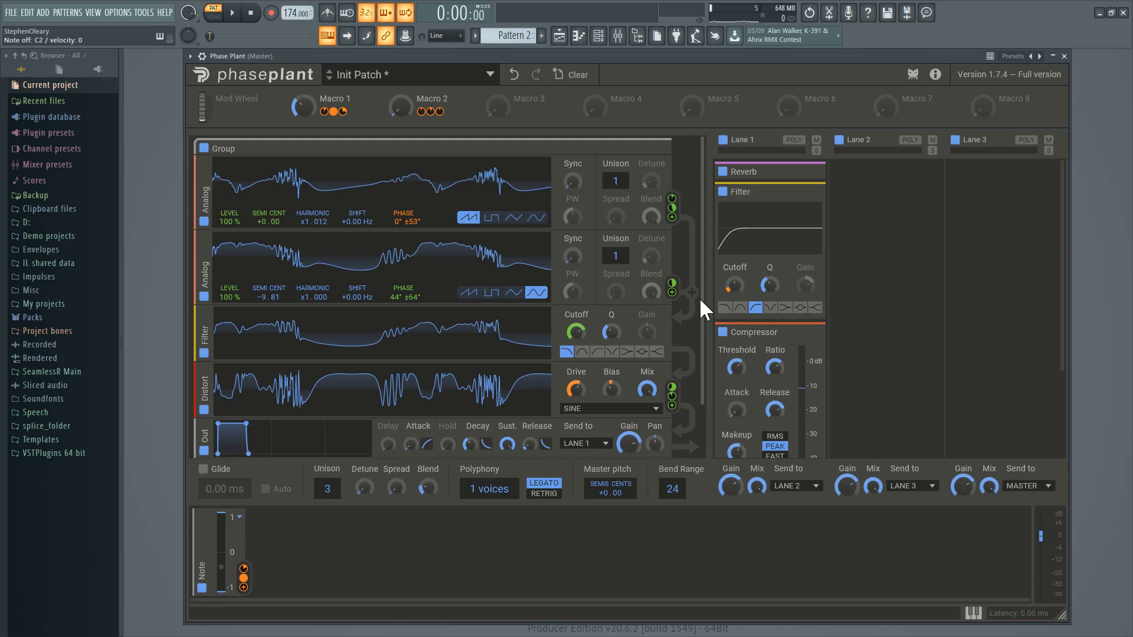
mouse_move(671, 58)
mouse_down()
mouse_move(646, 63)
mouse_move(644, 478)
mouse_move(617, 140)
mouse_move(631, 32)
mouse_move(654, 67)
mouse_move(642, 65)
mouse_move(657, 64)
mouse_up()
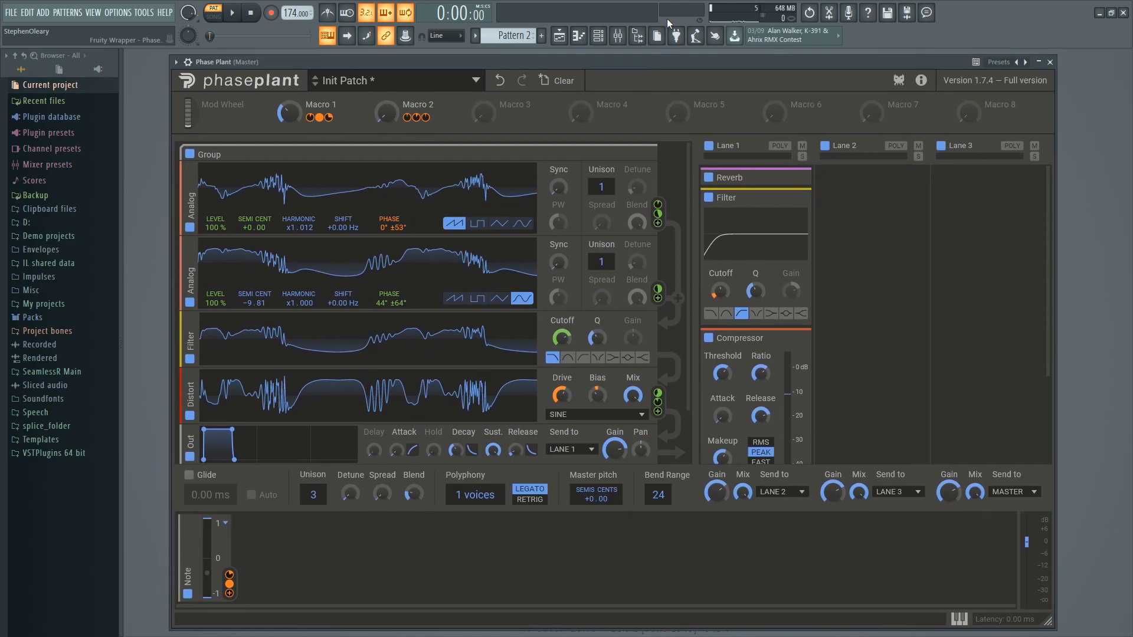